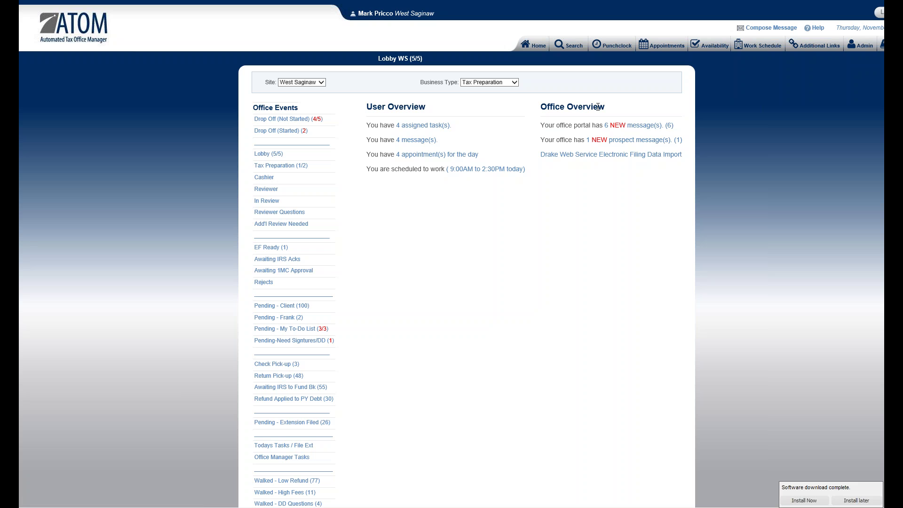
# Step: Open Client Portal Messages from the Home 'NEW message(s)' link to see six received messages
pyautogui.click(636, 129)
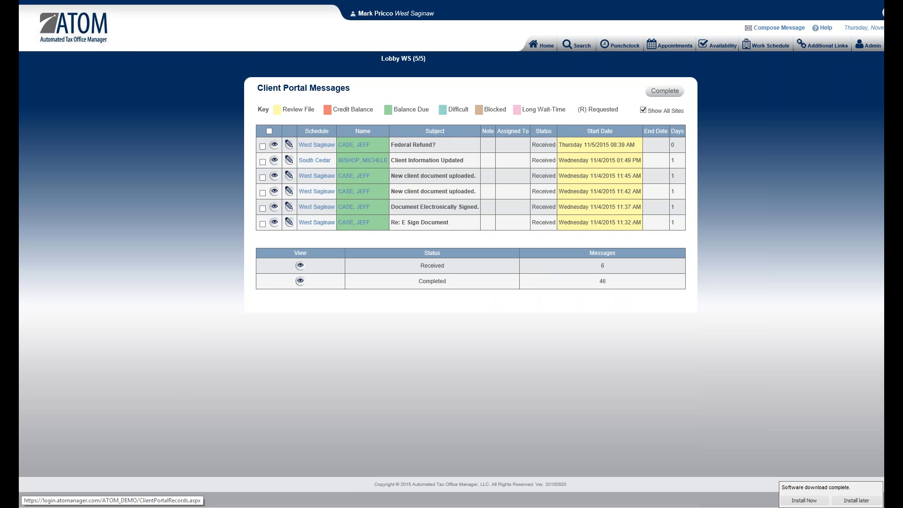
pyautogui.click(275, 222)
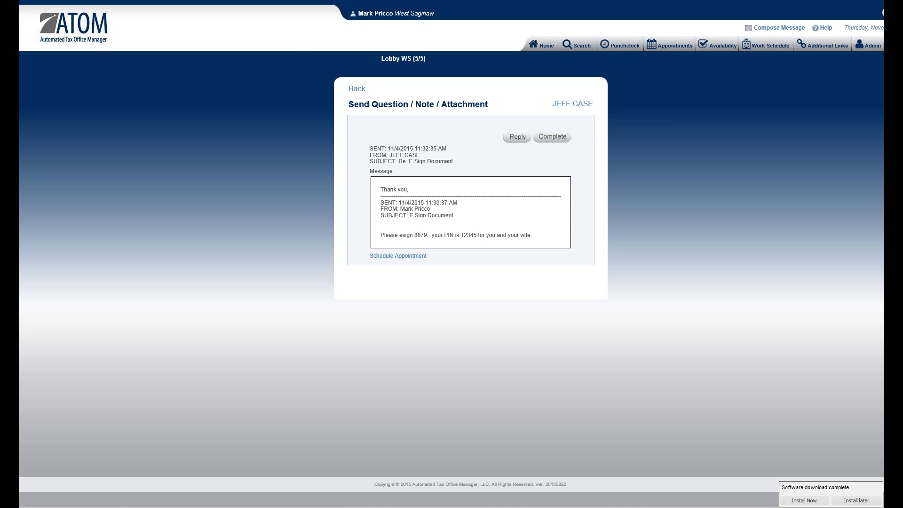
pyautogui.click(355, 89)
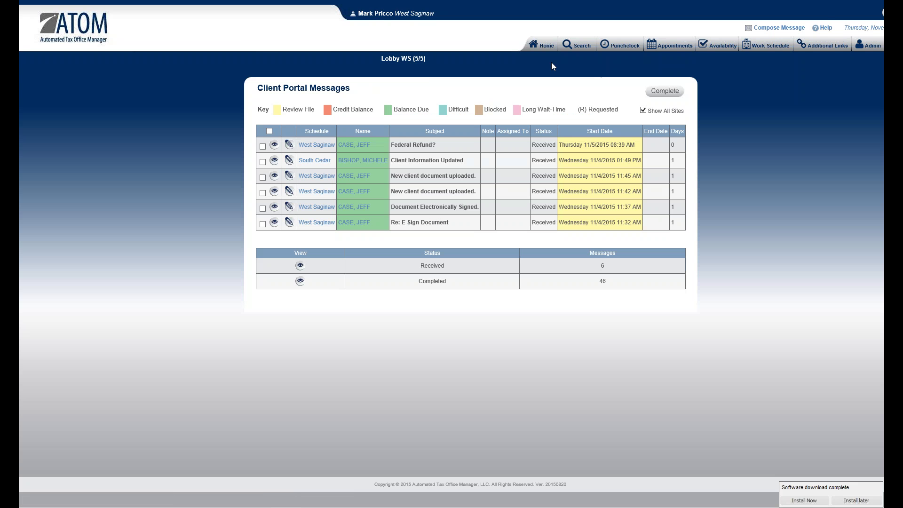
pyautogui.click(543, 47)
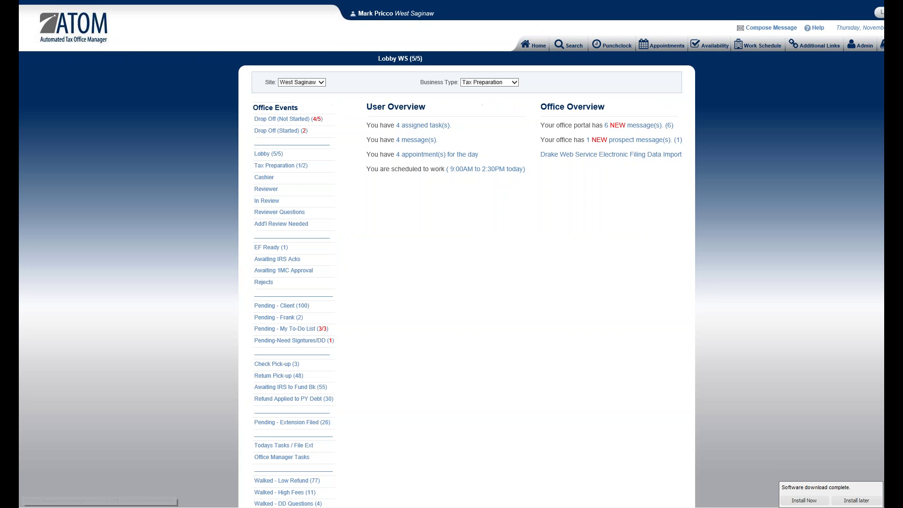
pyautogui.click(625, 126)
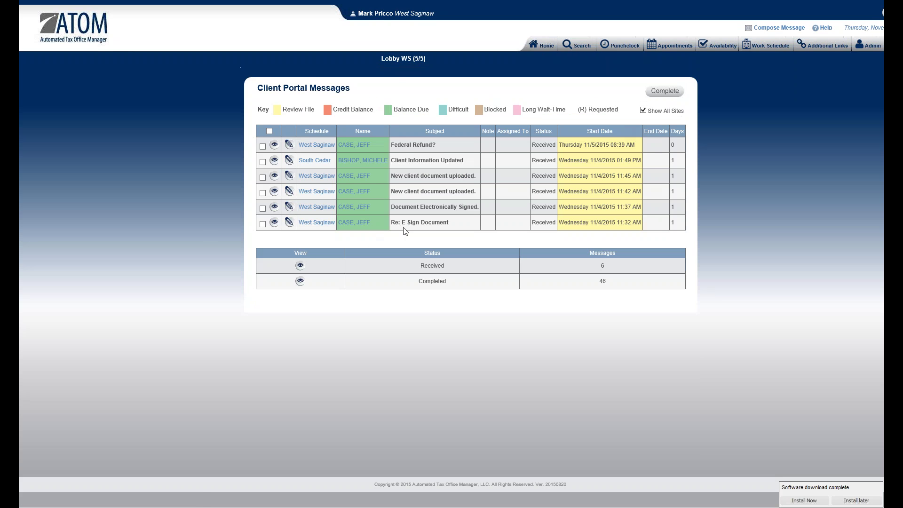
pyautogui.click(287, 223)
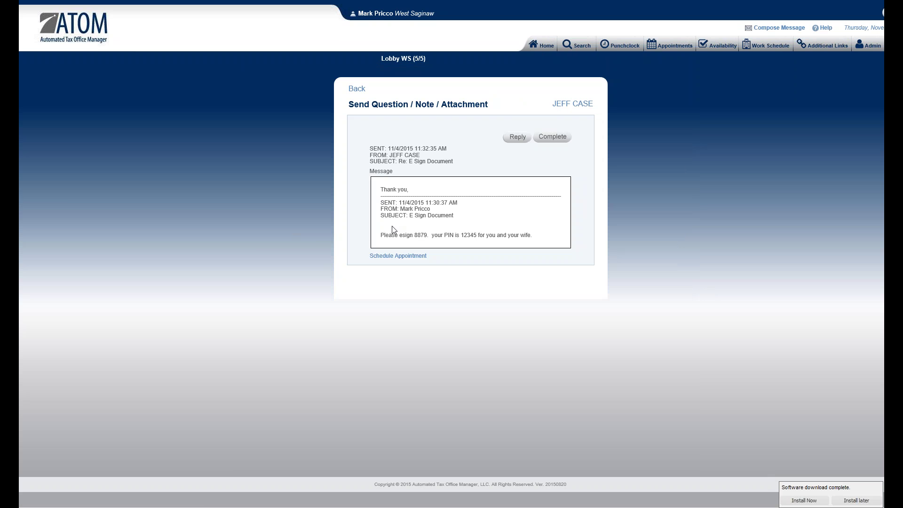
pyautogui.click(356, 89)
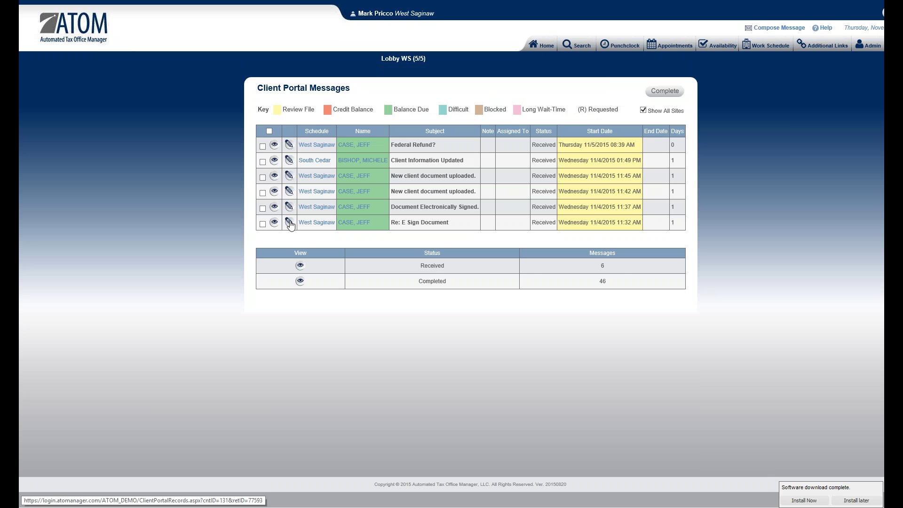
# Step: Assign 'Re: E Sign Document' to a staff member, save it, and return to Home
pyautogui.click(289, 223)
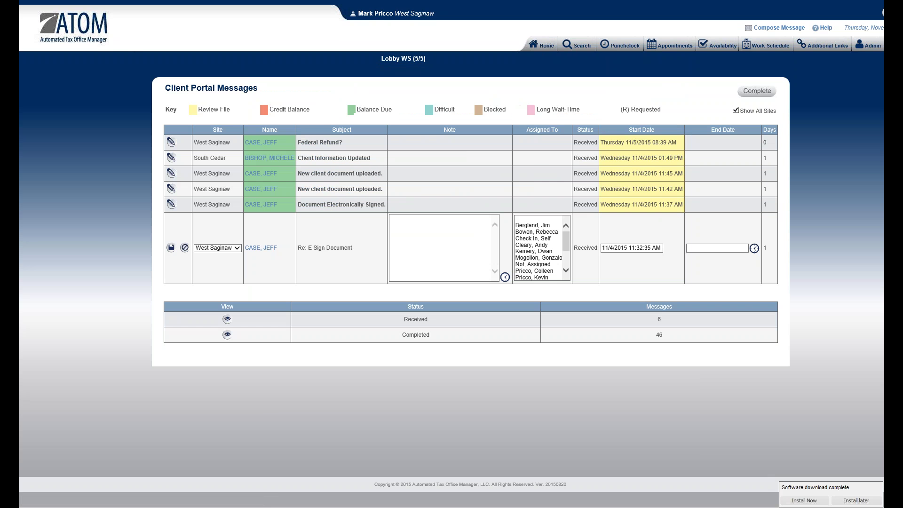
pyautogui.click(558, 276)
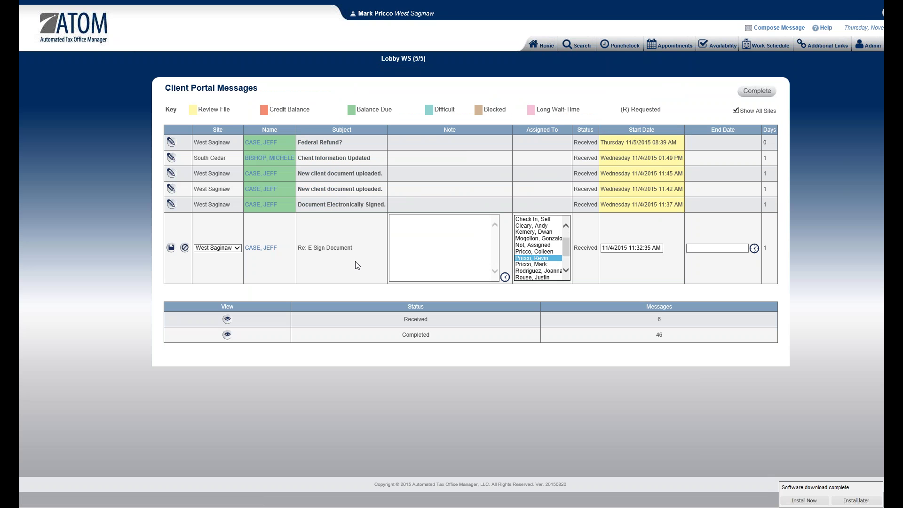
pyautogui.click(172, 248)
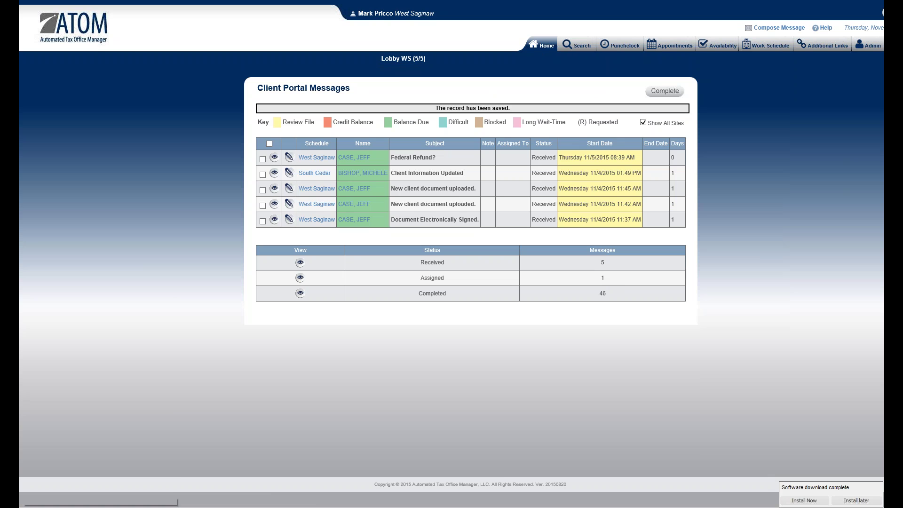
pyautogui.click(544, 45)
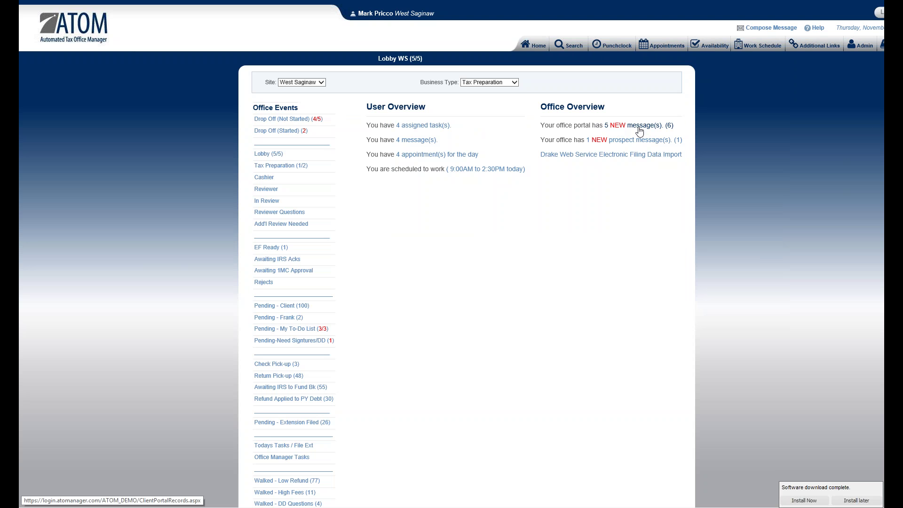
# Step: Reopen Client Portal Messages via the '5 NEW message(s)' link in Office Overview
pyautogui.click(656, 131)
pyautogui.click(646, 125)
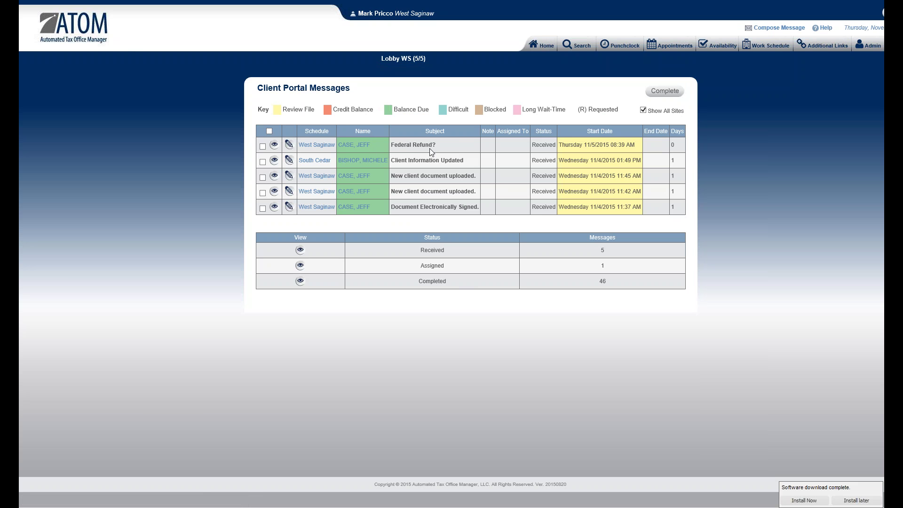
# Step: View the first-row 'Federal Refund?' message
pyautogui.click(274, 146)
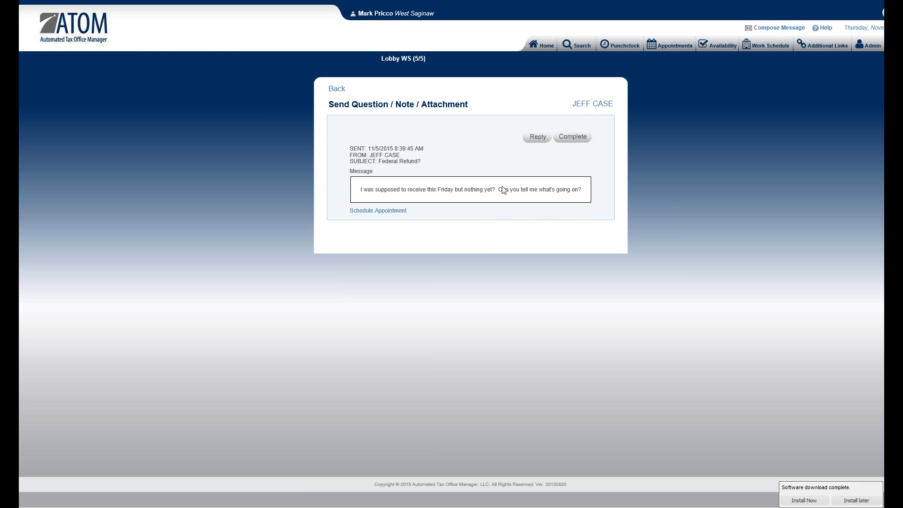
# Step: Go from the message to the client's File Information, then their 15-message Client Portal Log
pyautogui.click(480, 193)
pyautogui.scroll(-3, 414, 236)
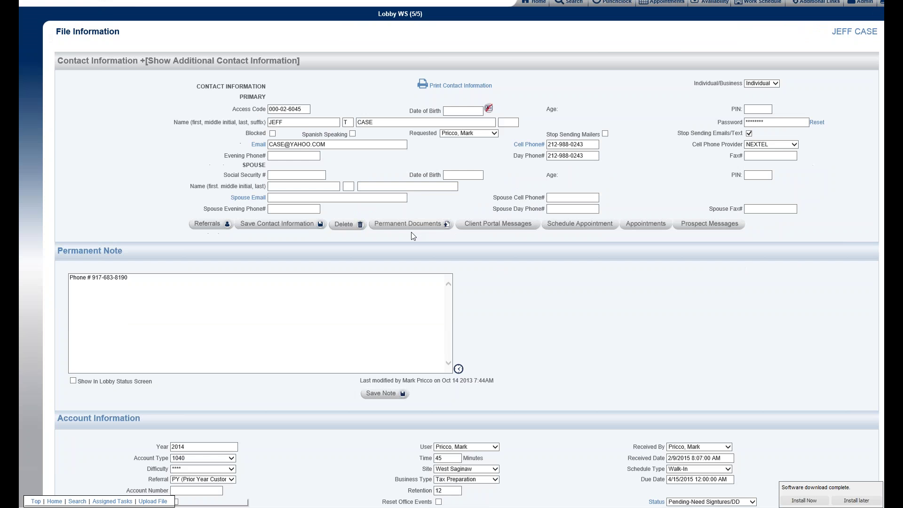
pyautogui.scroll(-3, 362, 329)
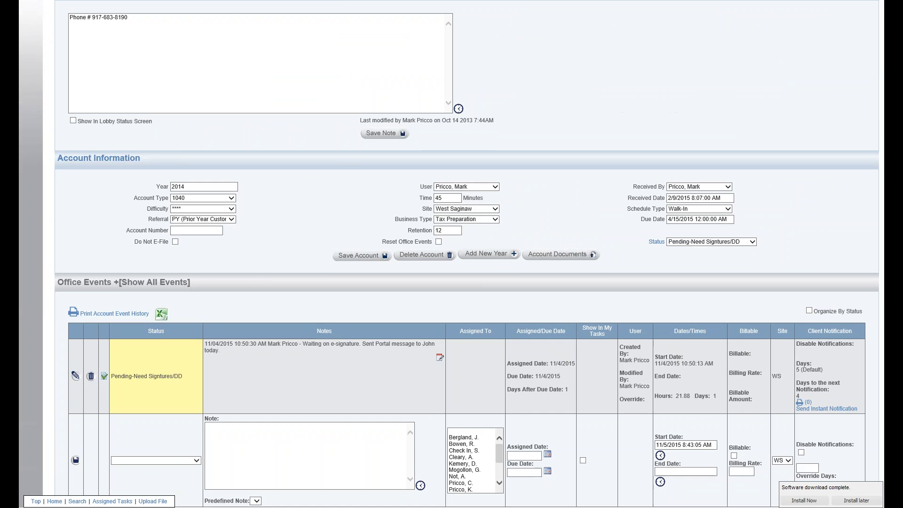
pyautogui.scroll(5, 333, 269)
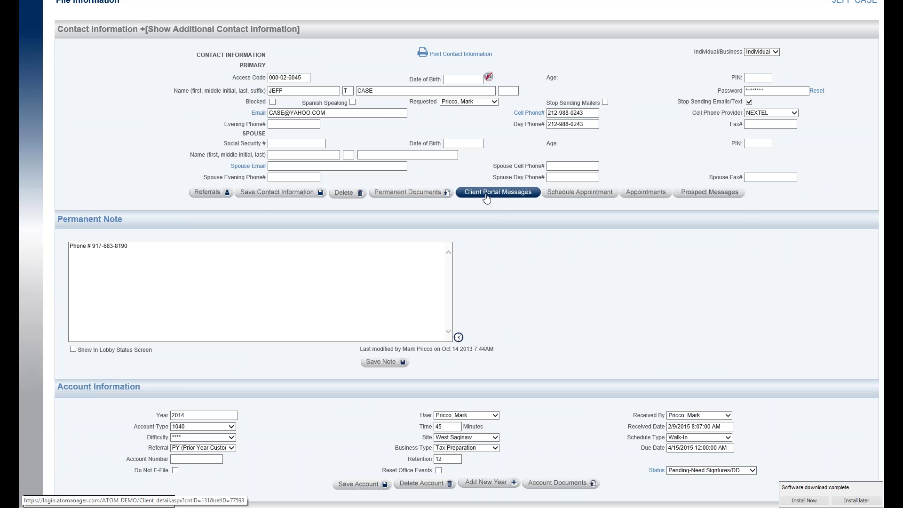
pyautogui.click(486, 197)
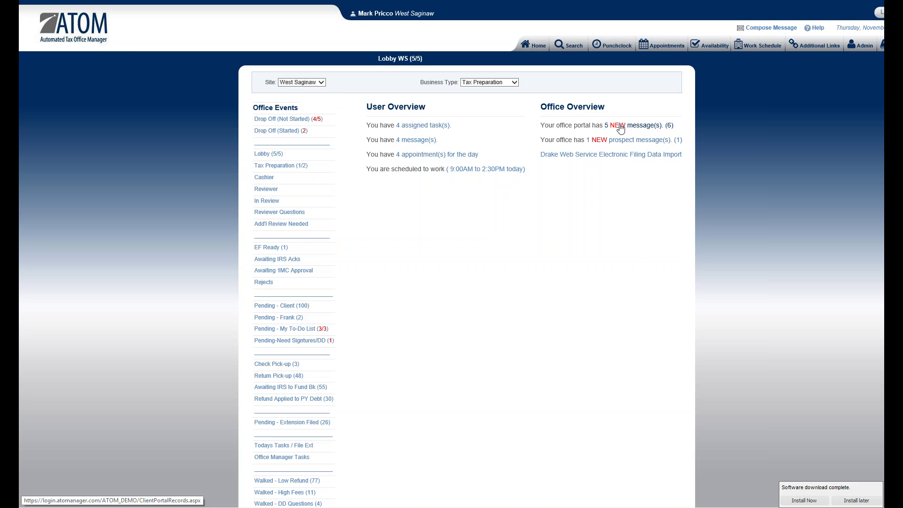
# Step: Reply to 'Federal Refund?' with 'Refund has been delayed. Now iRS is saying next Friday.' and send it
pyautogui.click(621, 129)
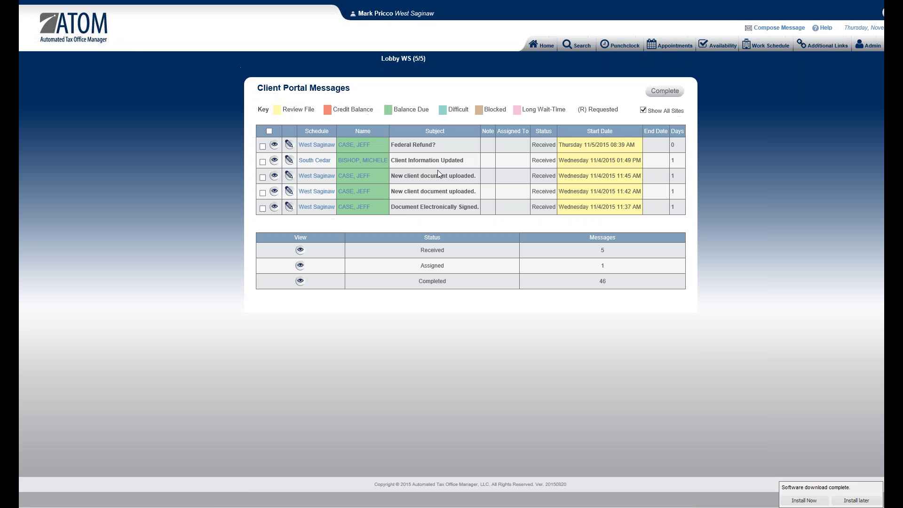
pyautogui.click(274, 144)
pyautogui.click(538, 136)
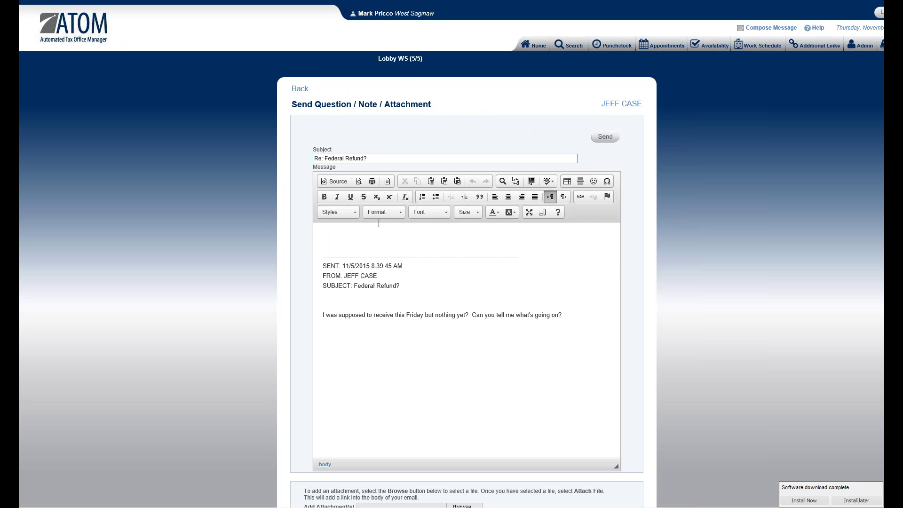
pyautogui.write('Refund has been delayed.  Now iRS is saying next Friday')
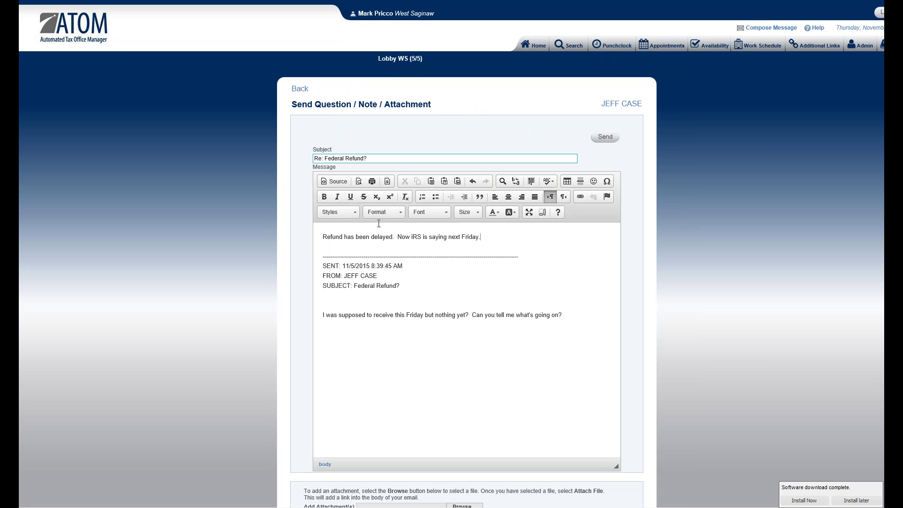
pyautogui.write('.')
pyautogui.click(605, 136)
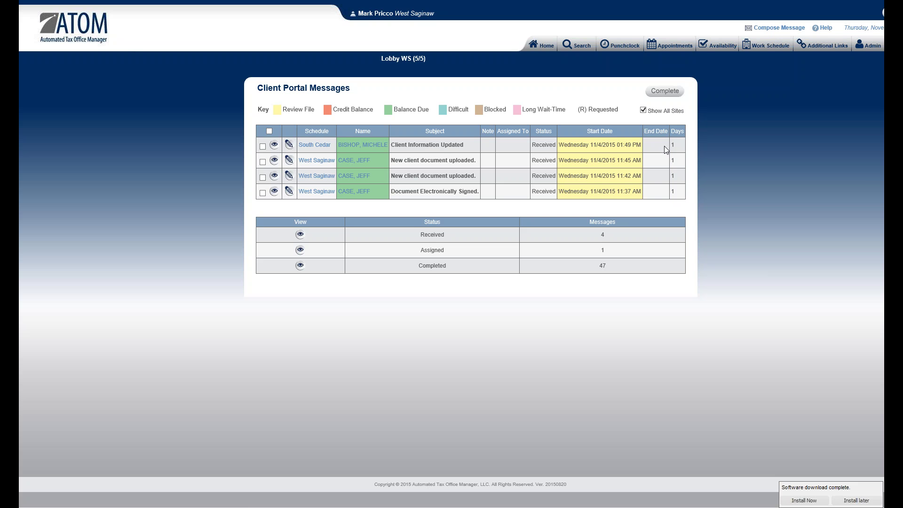
pyautogui.click(543, 55)
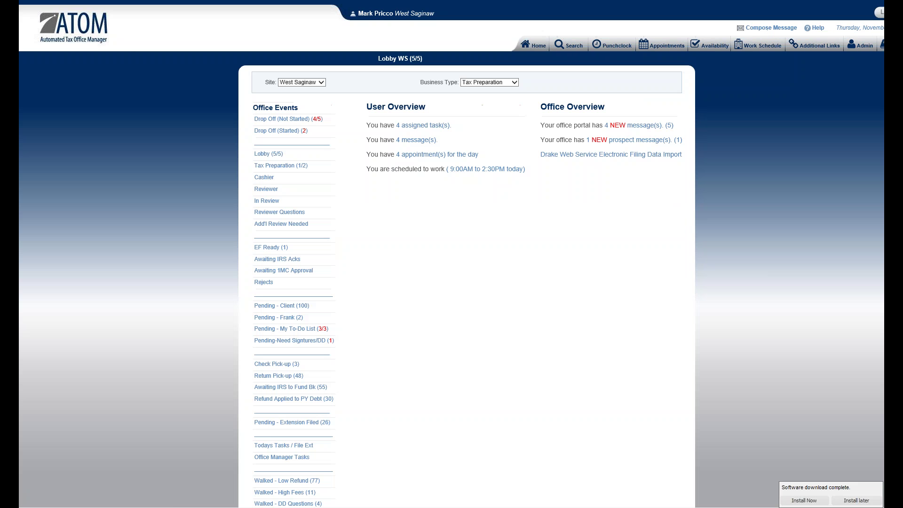
pyautogui.click(640, 133)
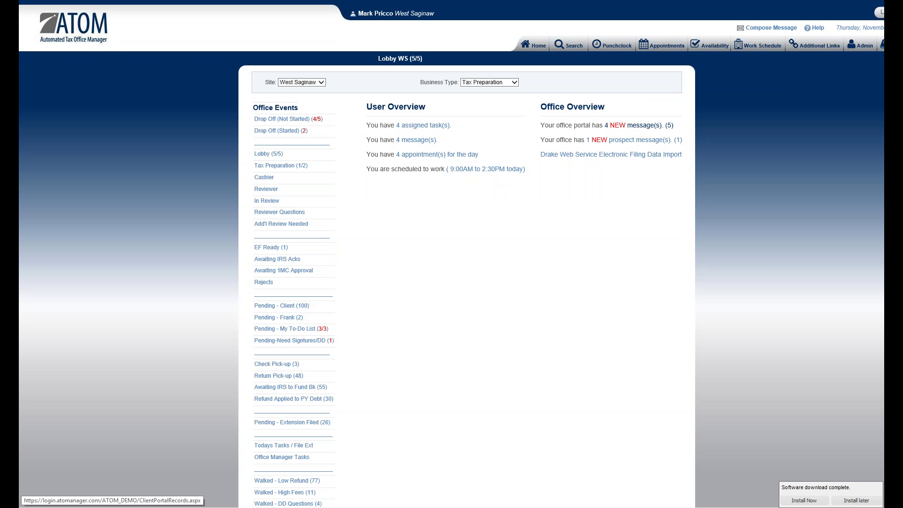
pyautogui.click(665, 130)
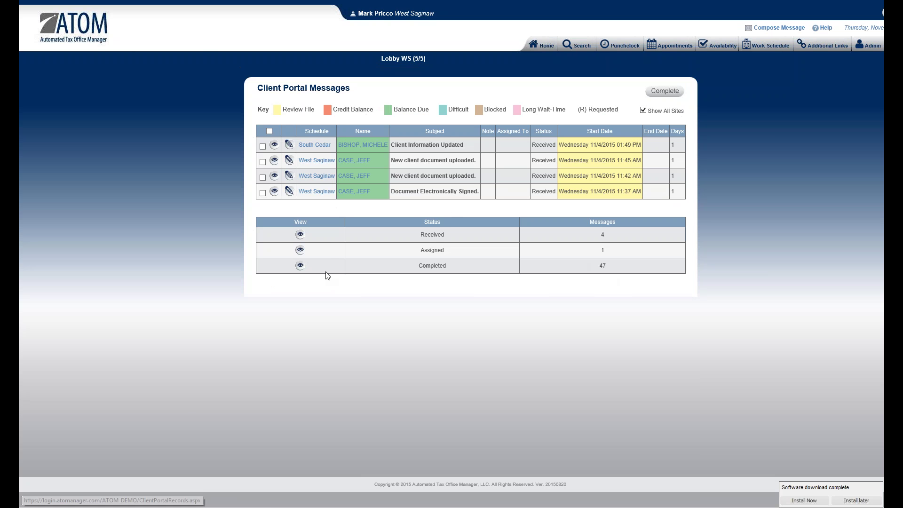
# Step: Review all 47 completed portal messages, then return to the Home overview
pyautogui.click(300, 266)
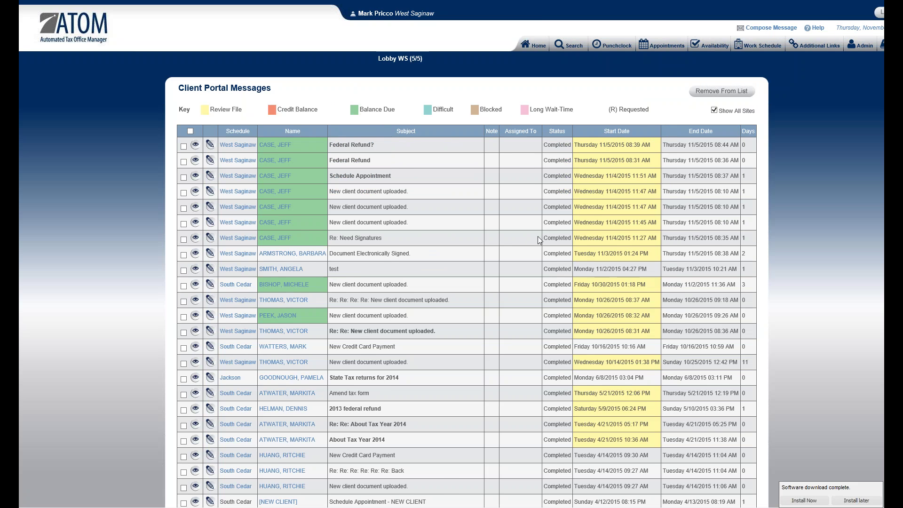
pyautogui.scroll(-3, 452, 282)
pyautogui.scroll(3, 451, 283)
pyautogui.scroll(-10, 509, 385)
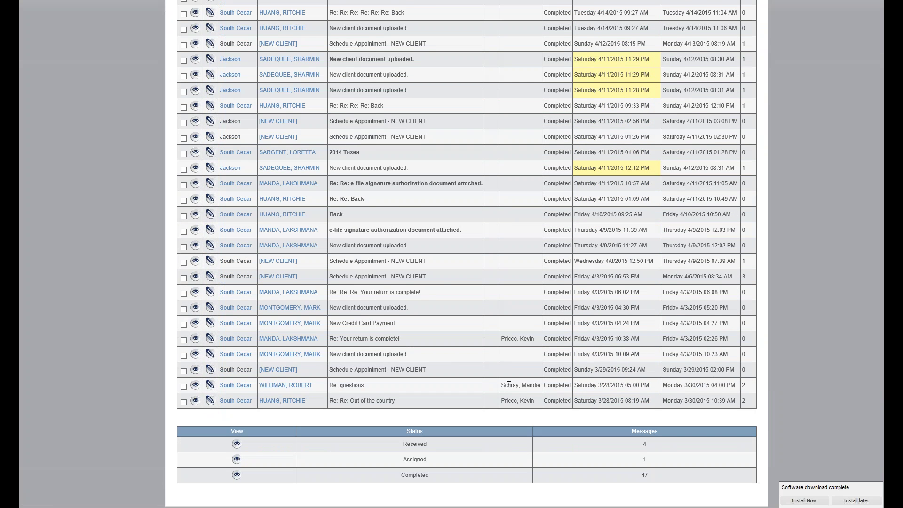
pyautogui.scroll(10, 509, 386)
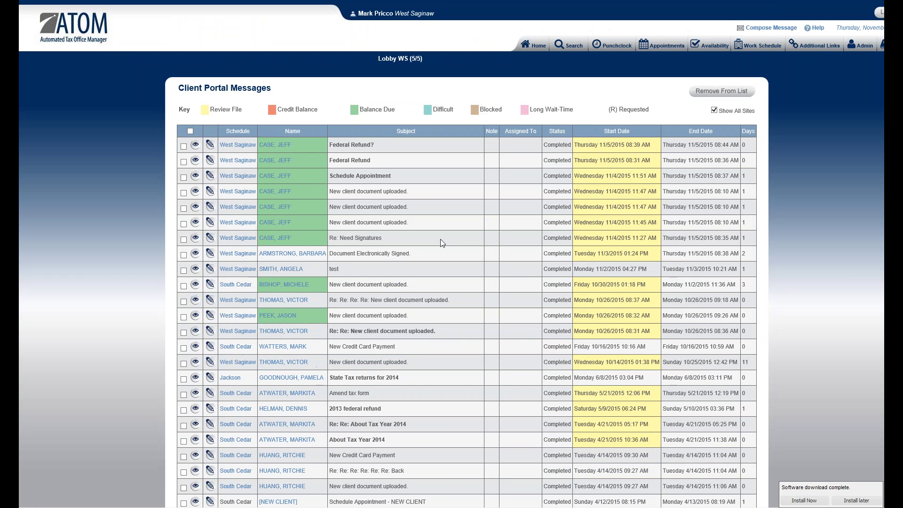
pyautogui.click(534, 44)
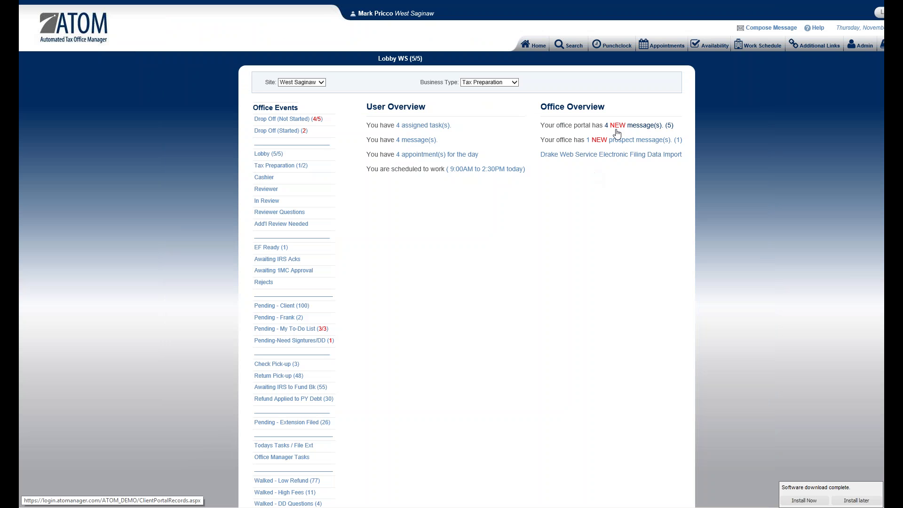
# Step: Open Client Portal Messages and limit it to West Saginaw: 3 received, 1 assigned, 13 completed
pyautogui.click(639, 126)
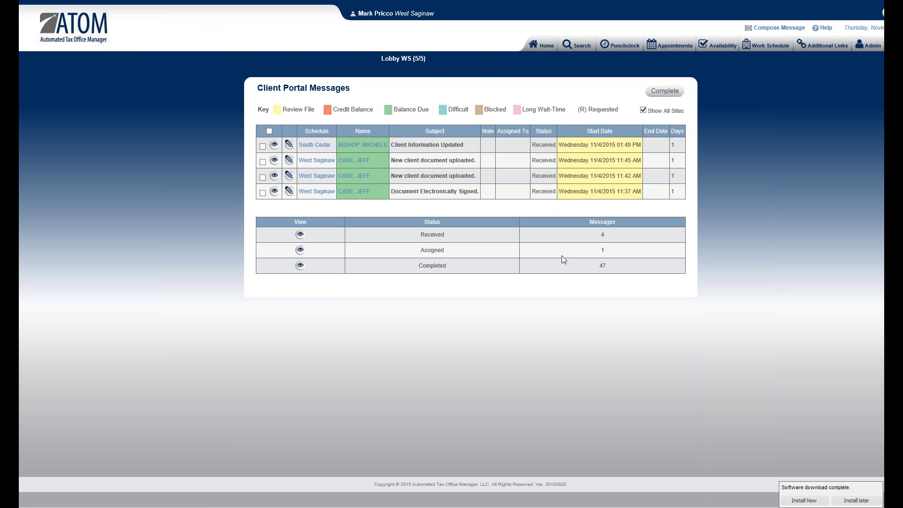
pyautogui.click(380, 149)
pyautogui.click(644, 110)
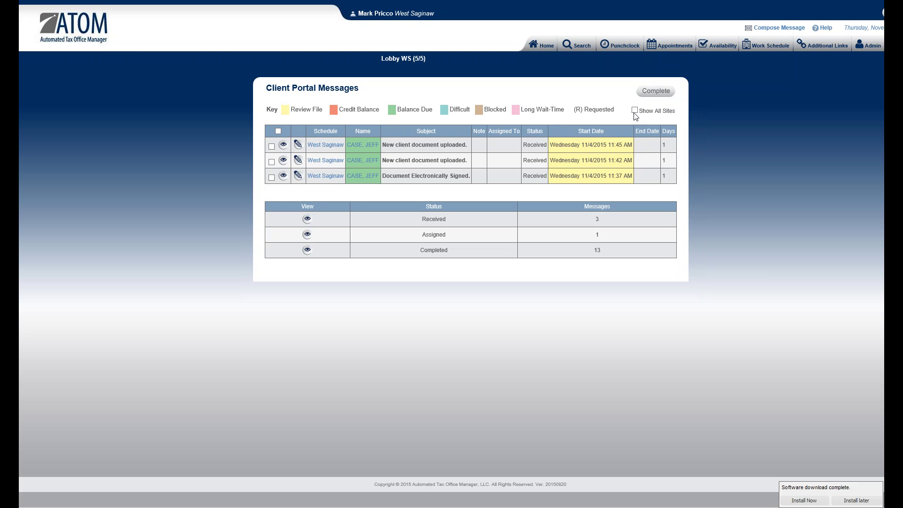
# Step: Toggle 'Show All Sites' back on and off, keeping only the West Saginaw messages listed
pyautogui.click(635, 111)
pyautogui.click(643, 110)
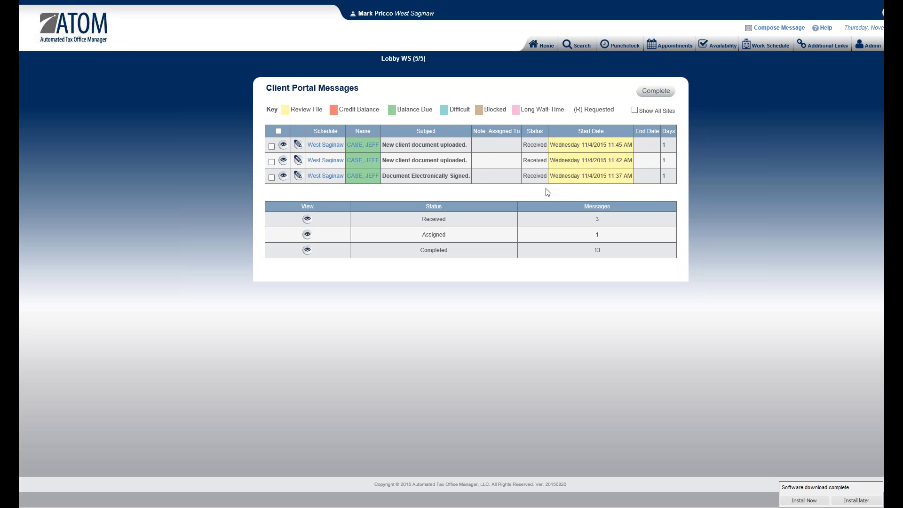